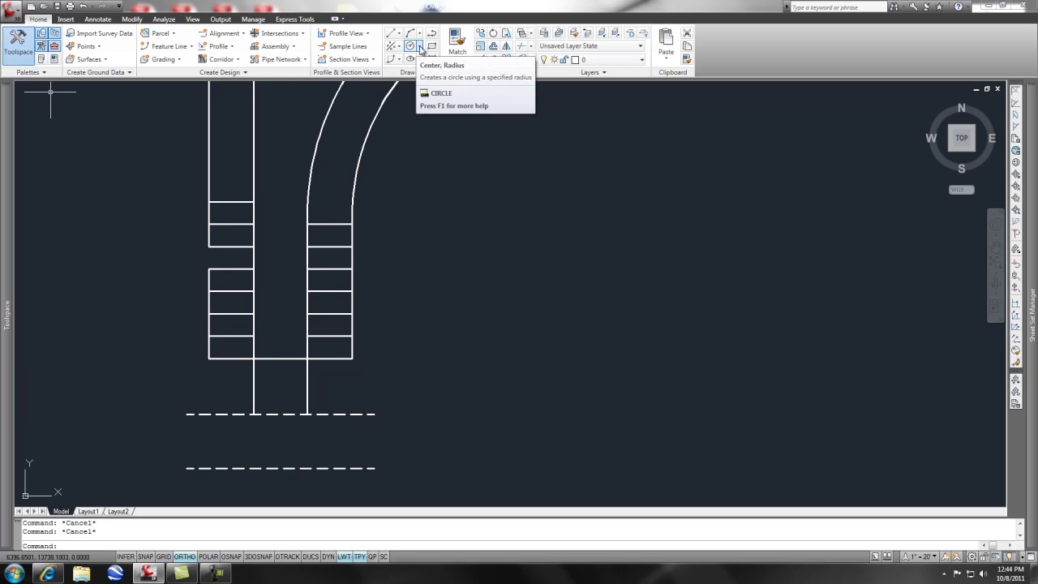
# Draw a radius-10 circle centred on the curved stall row's top corner, using an endpoint snap.
pyautogui.click(420, 47)
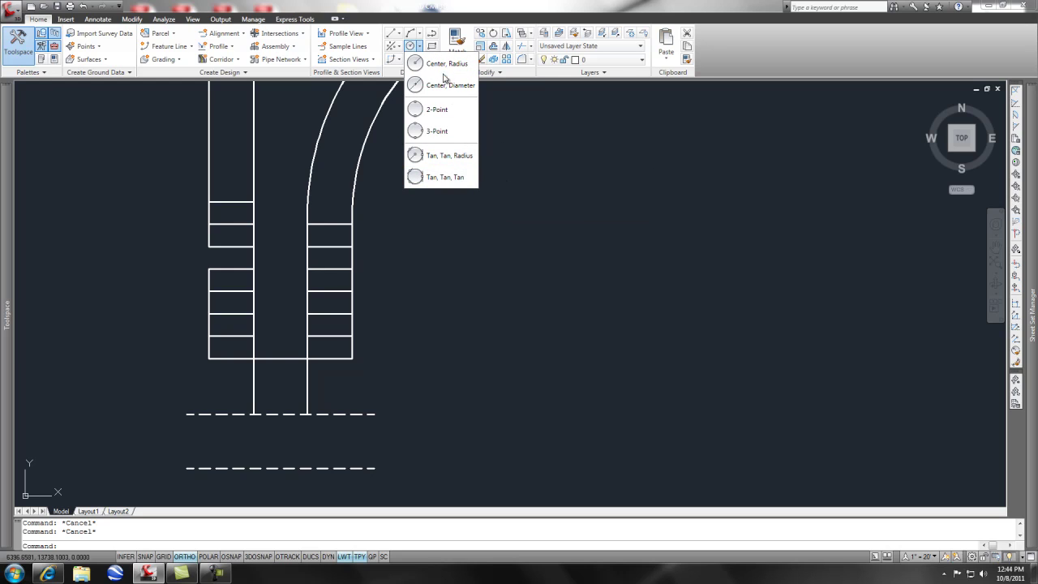
pyautogui.click(509, 168)
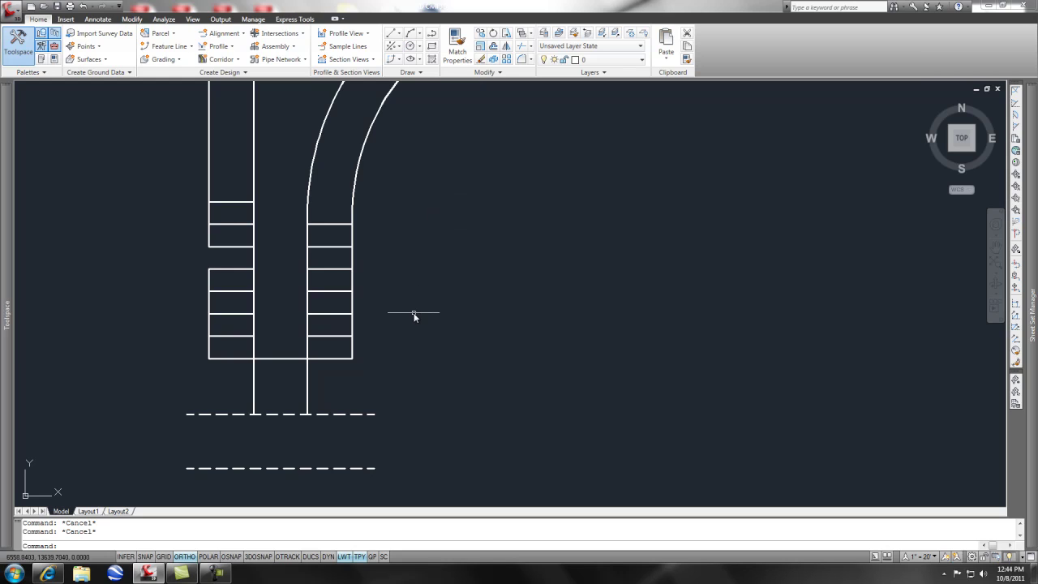
pyautogui.press('Return')
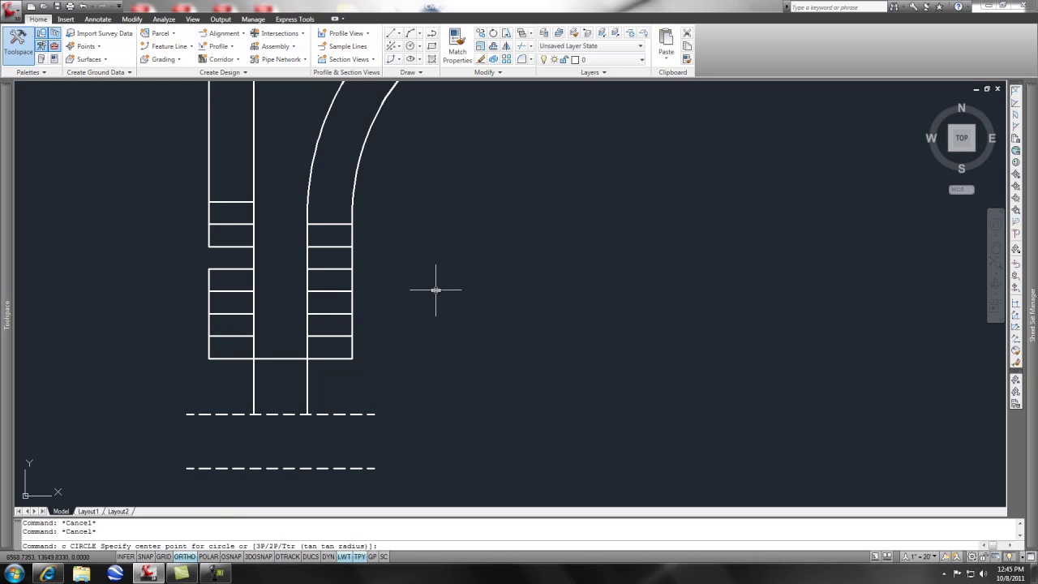
pyautogui.write('d')
pyautogui.press('Return')
pyautogui.click(353, 224)
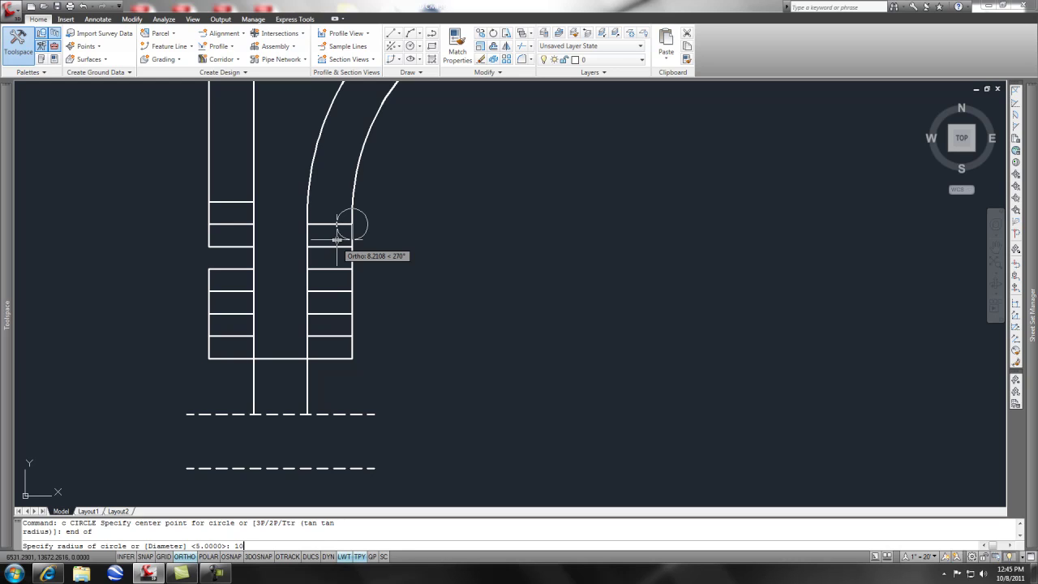
pyautogui.write('0')
pyautogui.press('Return')
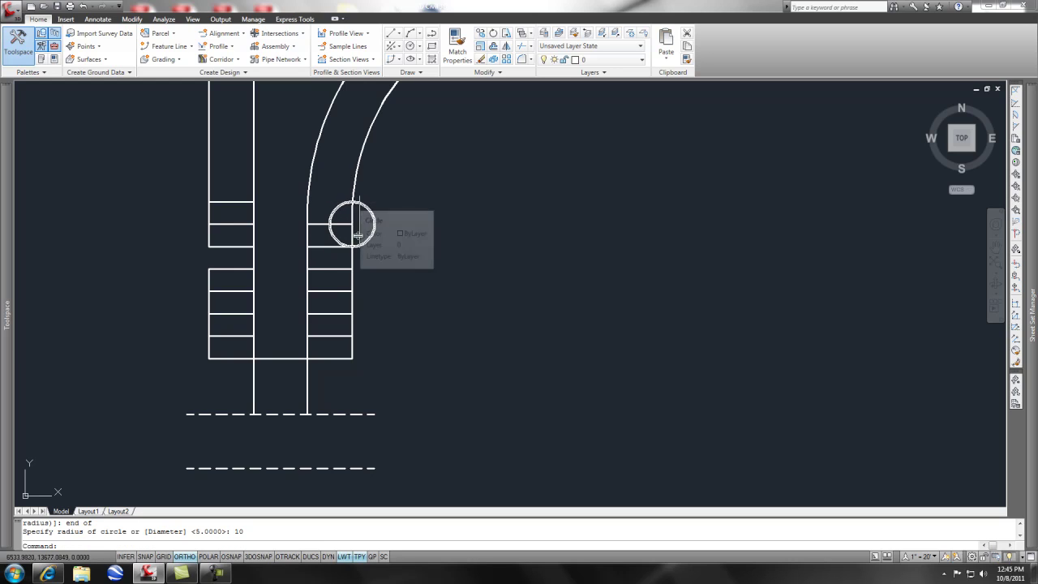
# Draw a cross line from the circle/outer-arc intersection, perpendicular to the inner arc.
pyautogui.write('l')
pyautogui.press('Return')
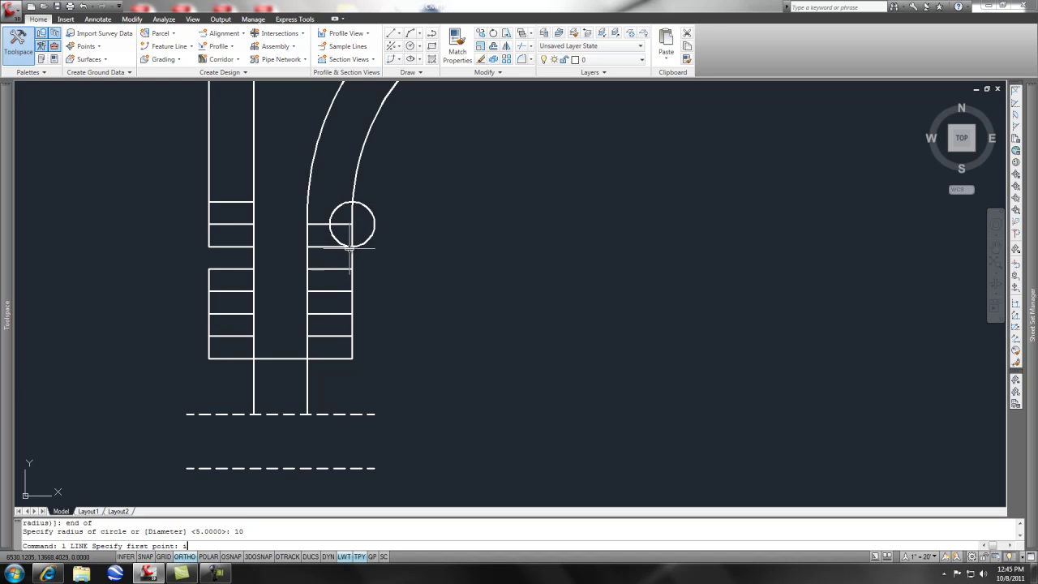
pyautogui.press('Escape')
pyautogui.write('l')
pyautogui.press('Return')
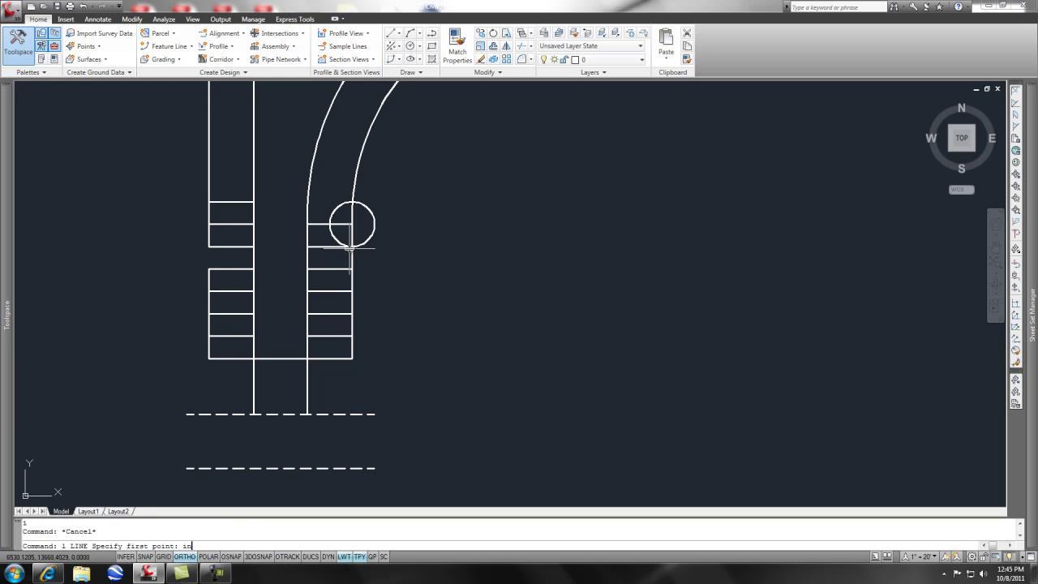
pyautogui.write('int')
pyautogui.press('Return')
pyautogui.click(354, 202)
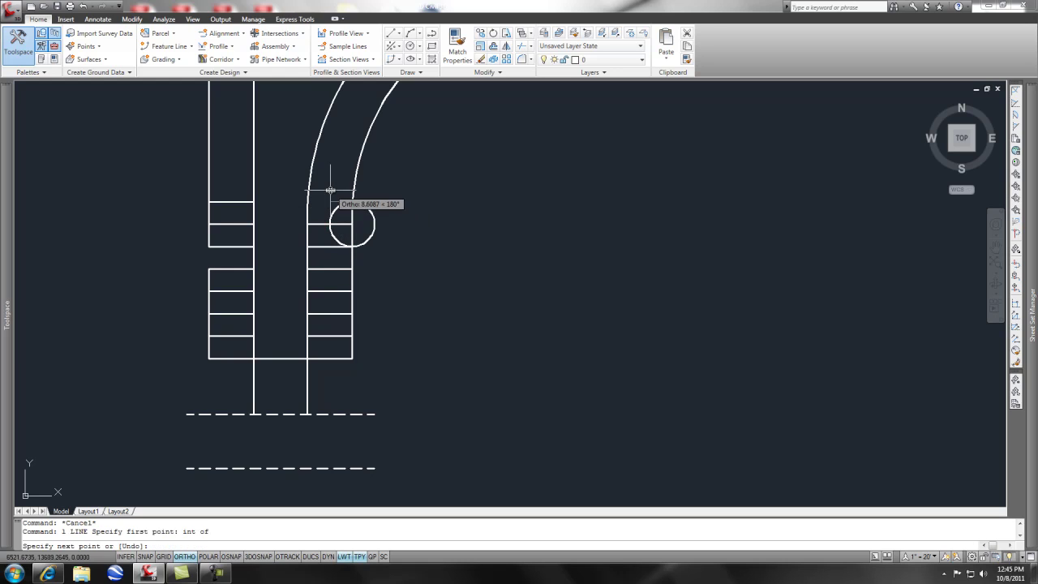
pyautogui.write('per')
pyautogui.press('Return')
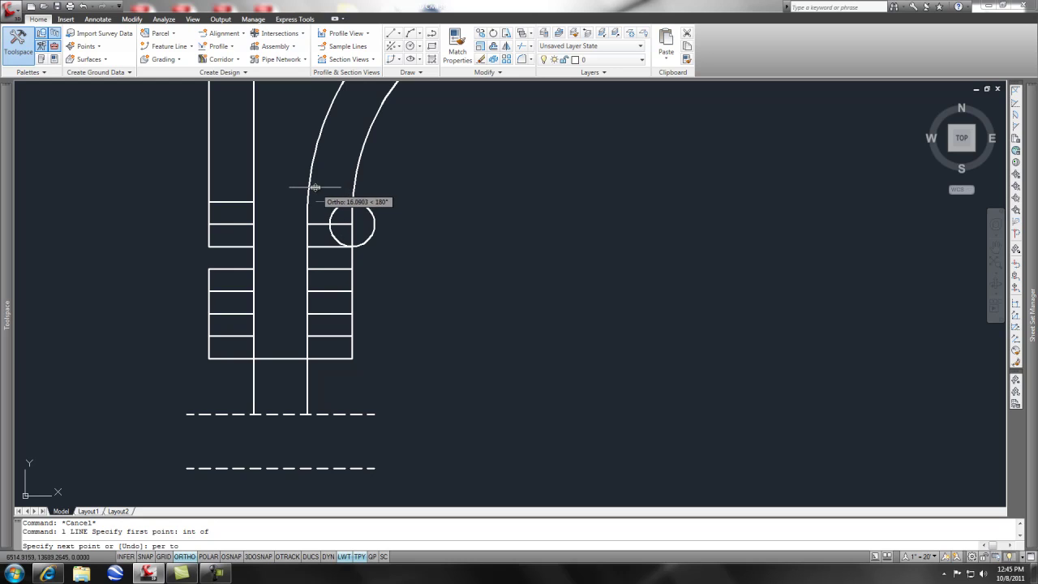
pyautogui.click(301, 188)
pyautogui.press('Escape')
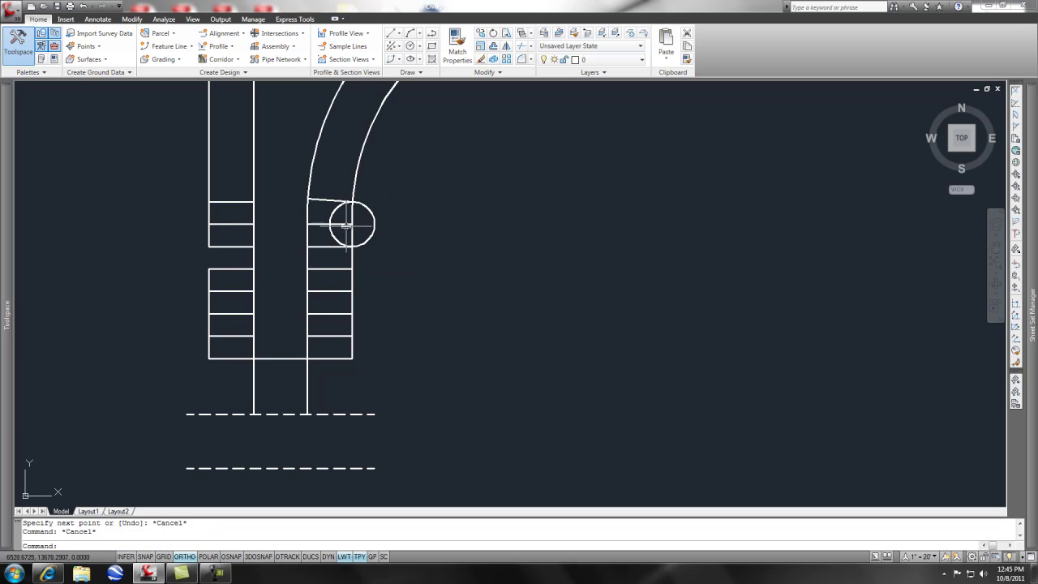
pyautogui.write('m')
pyautogui.press('Return')
# Move the radius-10 circle from its centre onto the cross line's outer endpoint.
pyautogui.click(369, 230)
pyautogui.click(364, 221)
pyautogui.press('Return')
pyautogui.write('cen')
pyautogui.press('Return')
pyautogui.click(369, 225)
pyautogui.write('end of')
pyautogui.press('Return')
pyautogui.click(355, 201)
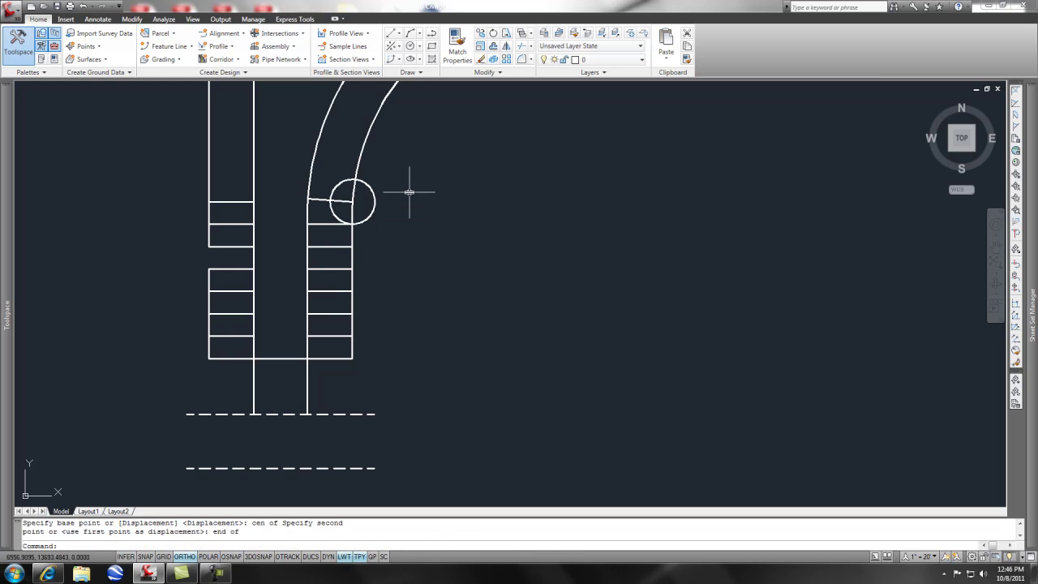
pyautogui.keyDown('shift'); pyautogui.rightClick(386, 230); pyautogui.keyUp('shift')
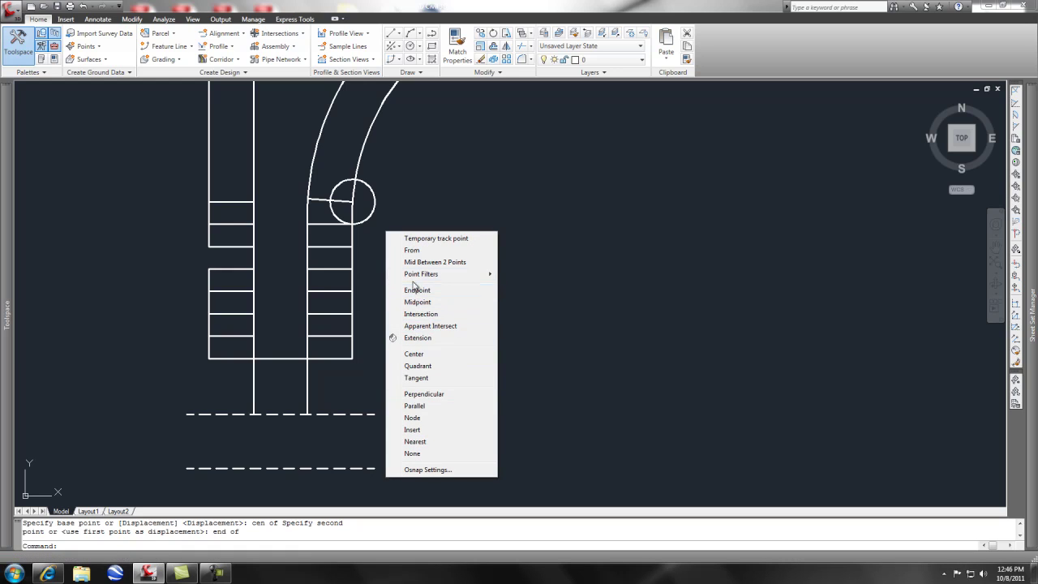
pyautogui.moveTo(415, 276)
# Draw a second cross line from the new circle/outer-arc intersection, perpendicular to the inner arc.
pyautogui.press('Escape')
pyautogui.click(421, 201)
pyautogui.click(417, 240)
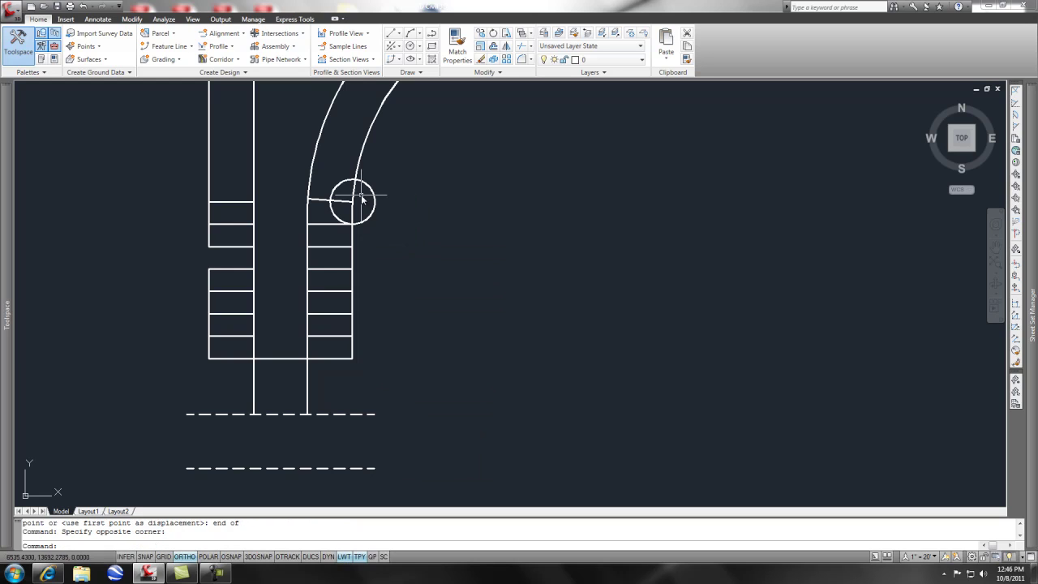
pyautogui.write('l')
pyautogui.press('Return')
pyautogui.click(347, 199)
pyautogui.write('per')
pyautogui.press('Return')
pyautogui.click(359, 161)
pyautogui.press('Escape')
# Erase the helper circle using a window selection.
pyautogui.write('e')
pyautogui.press('Return')
pyautogui.click(324, 174)
pyautogui.click(381, 228)
pyautogui.press('Return')
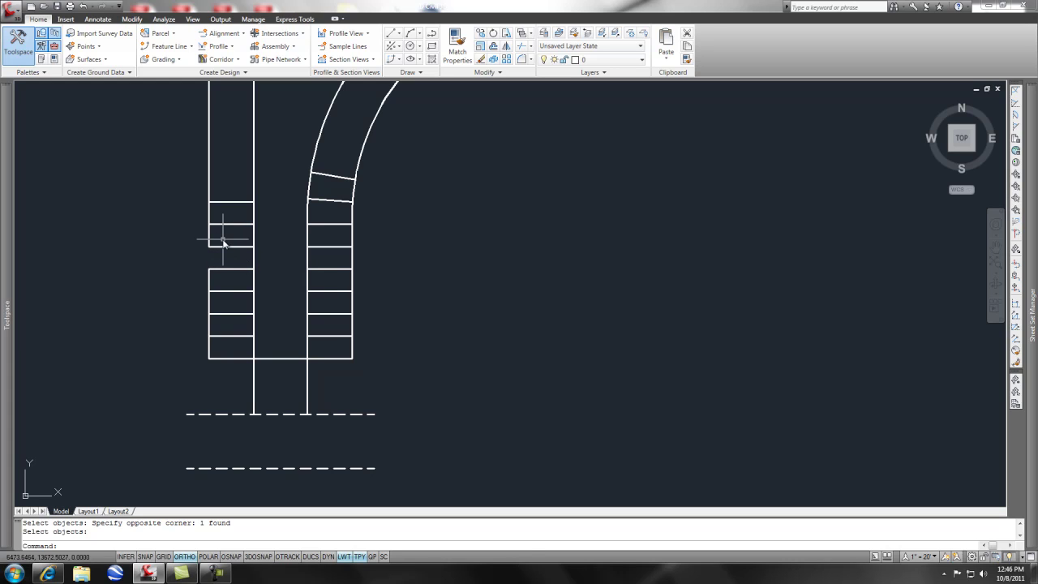
# Try a tangent-tangent-radius circle on the stall line, then cancel it.
pyautogui.press('Return')
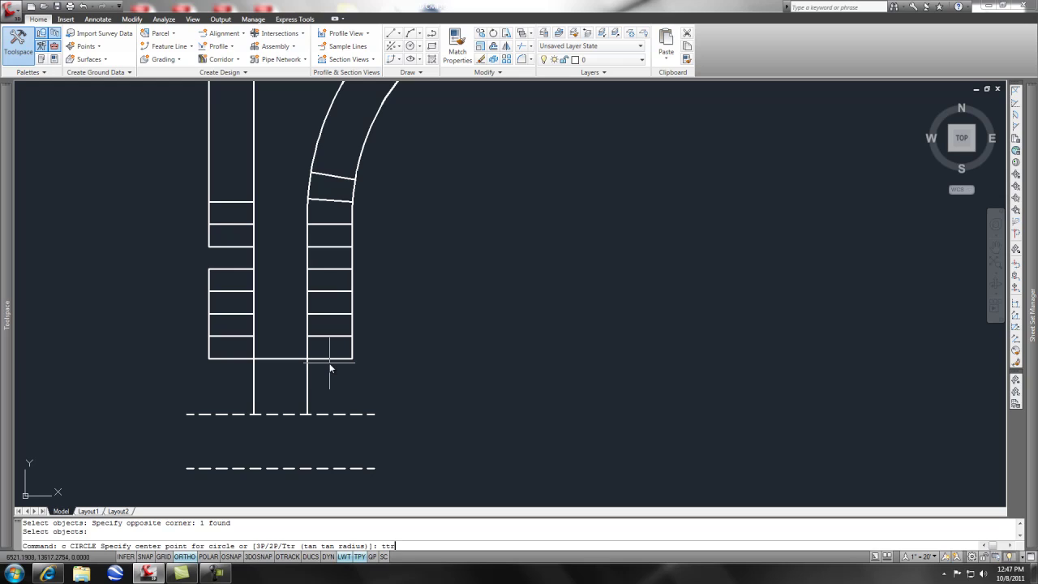
pyautogui.press('Return')
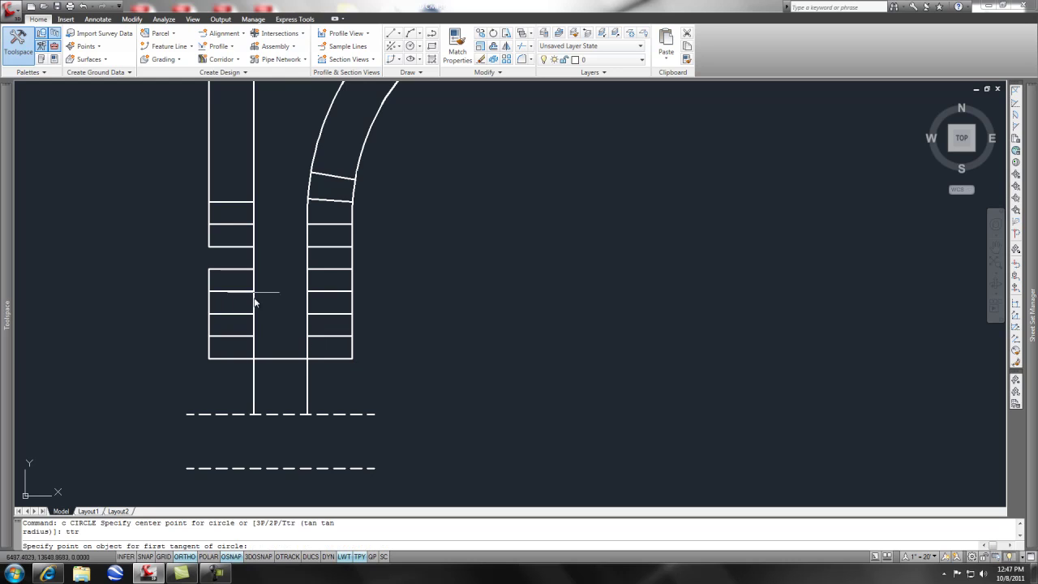
pyautogui.click(236, 248)
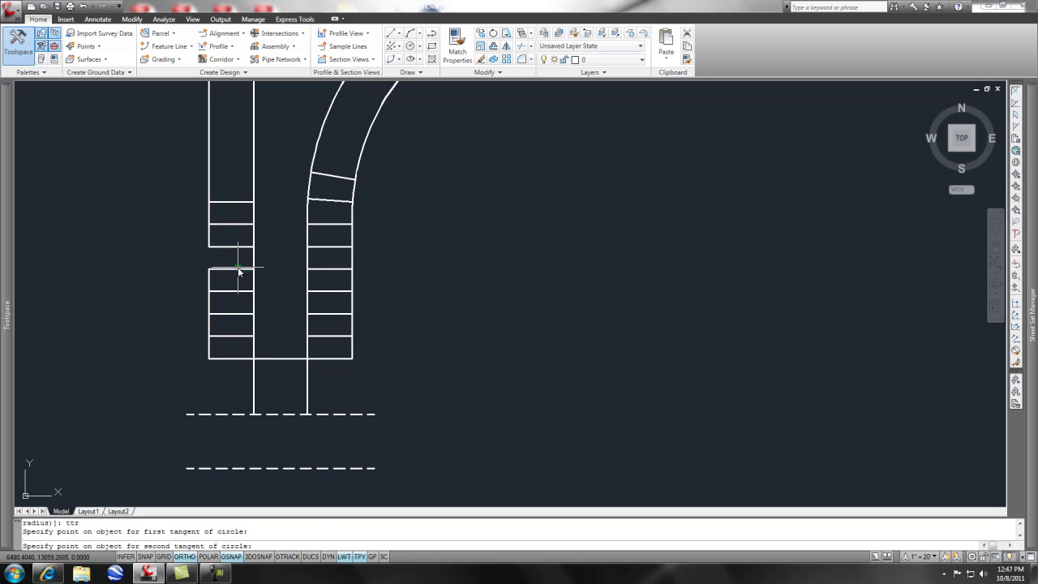
pyautogui.press('Escape')
pyautogui.press('Escape')
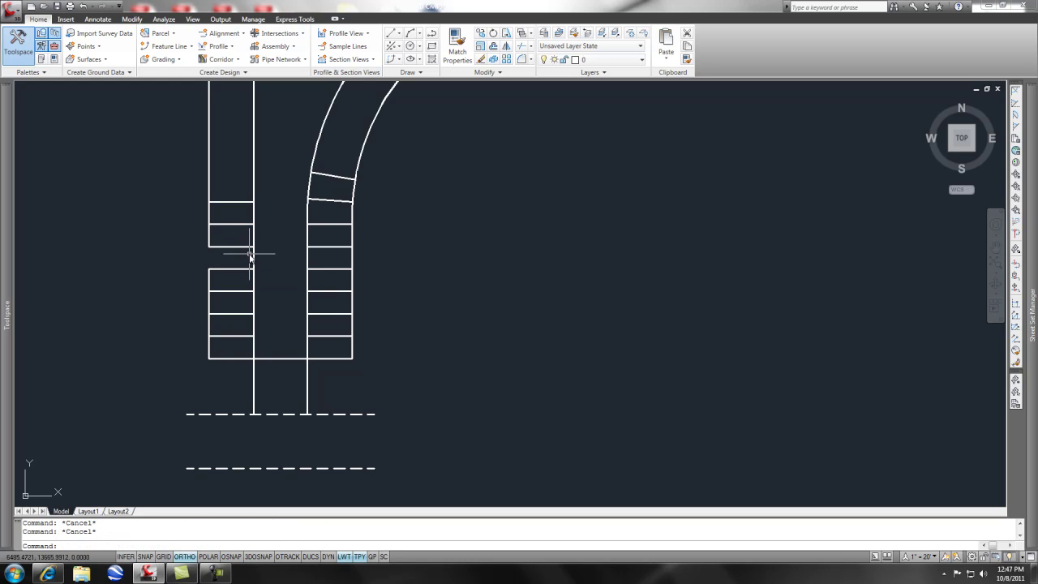
# Draw a three-point circle tangent to the three edges at the left row's island gap.
pyautogui.write('c')
pyautogui.press('Return')
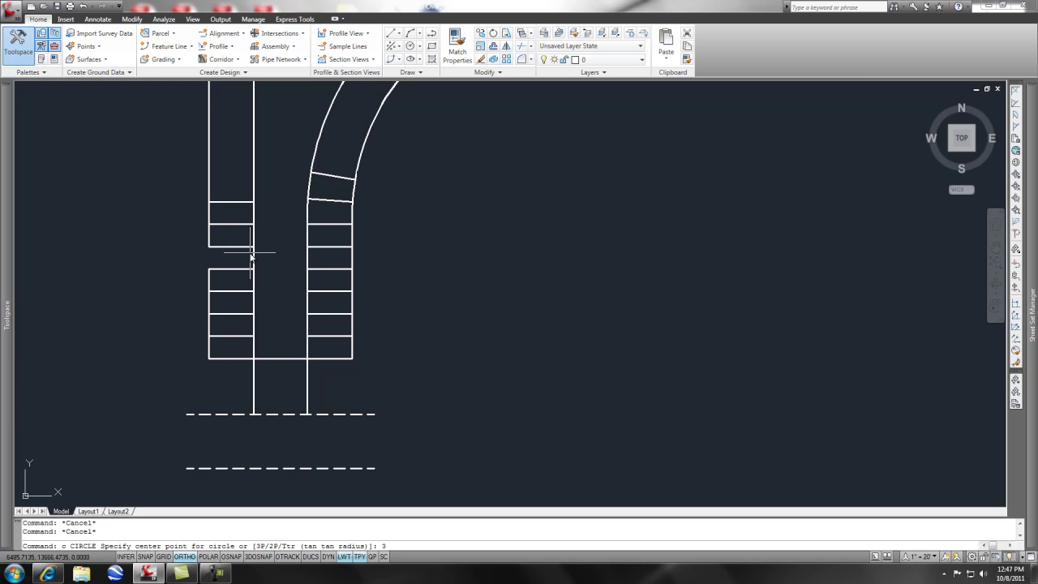
pyautogui.write('3p')
pyautogui.press('Return')
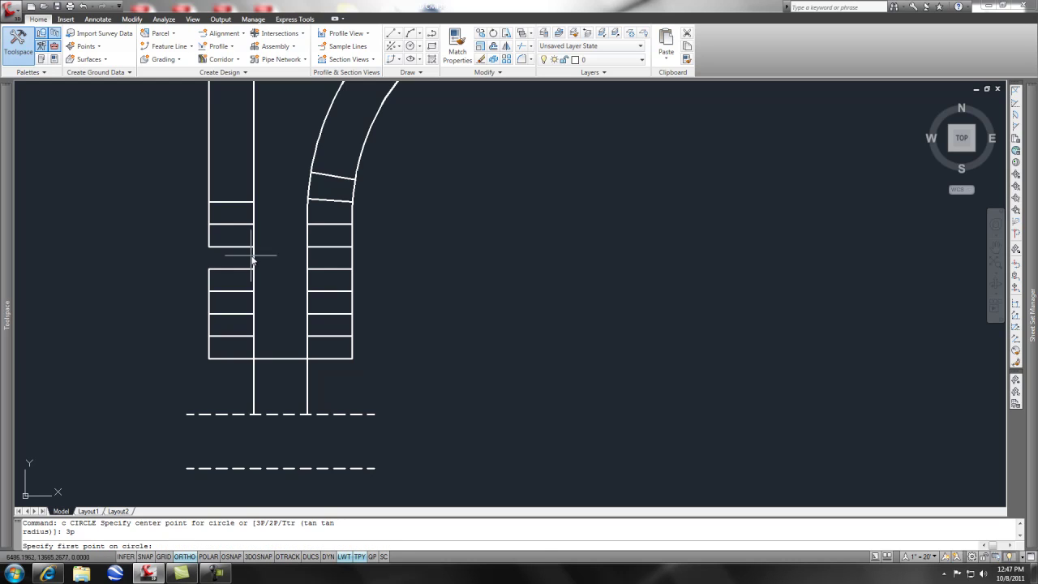
pyautogui.write('tan')
pyautogui.press('Return')
pyautogui.click(237, 245)
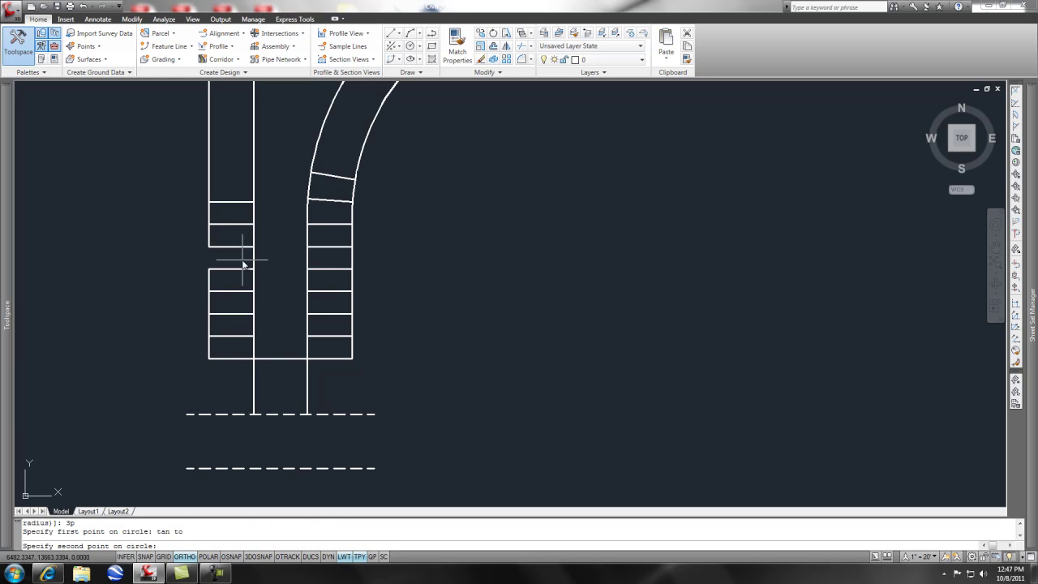
pyautogui.keyDown('shift'); pyautogui.rightClick(243, 264); pyautogui.keyUp('shift')
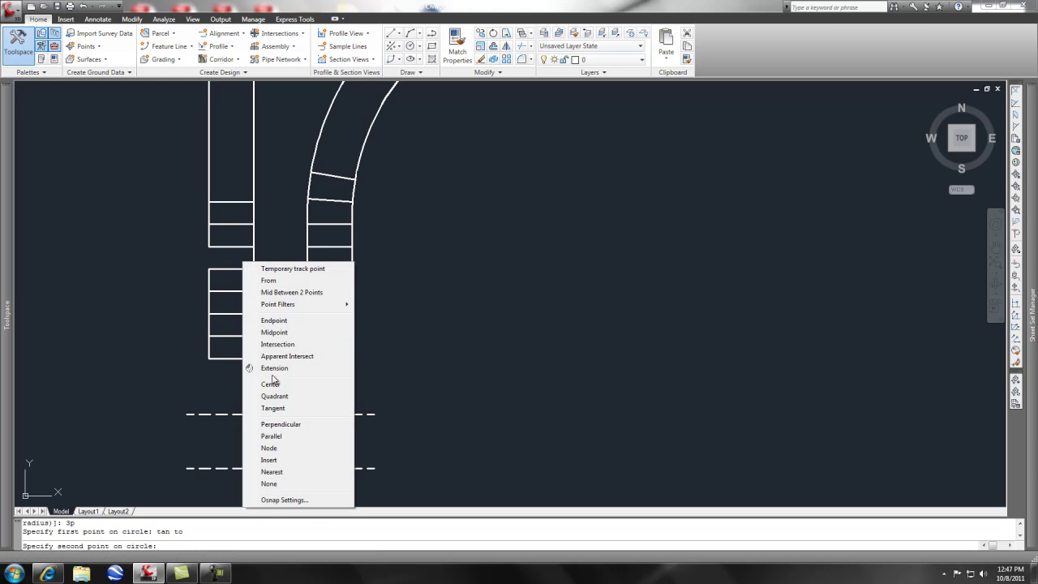
pyautogui.click(273, 408)
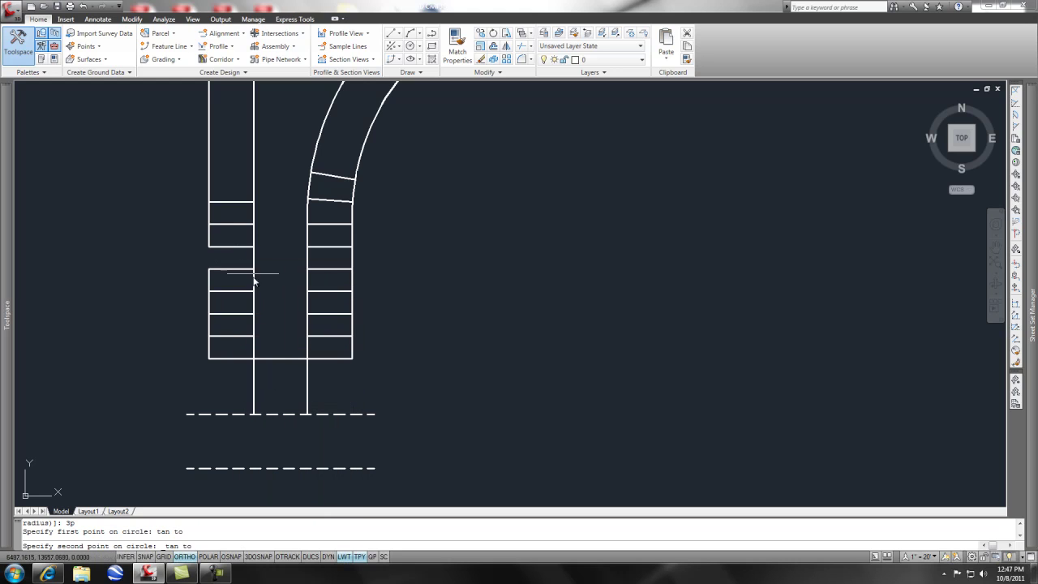
pyautogui.click(253, 257)
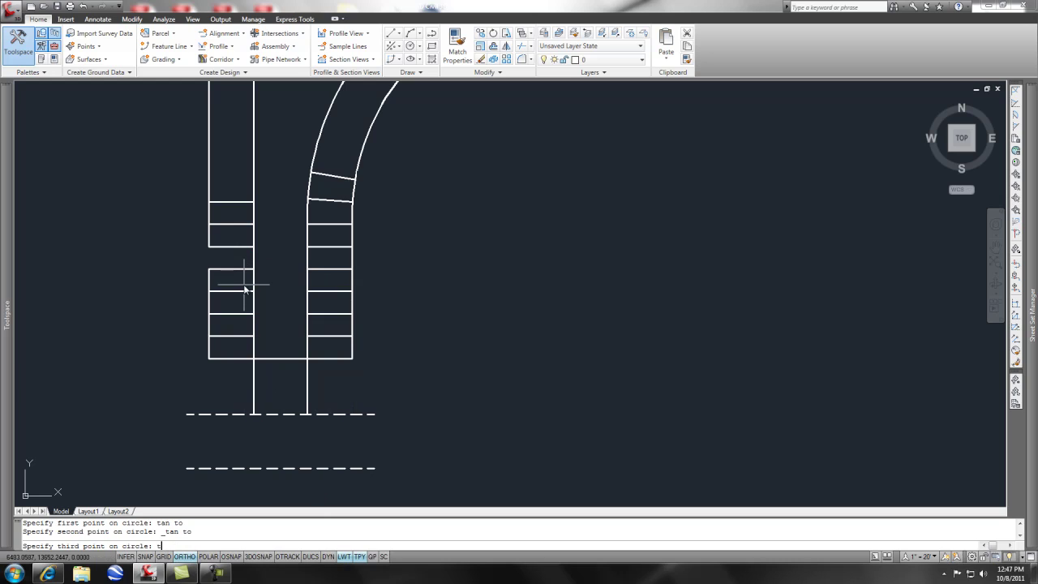
pyautogui.write('tan')
pyautogui.press('Return')
pyautogui.click(244, 270)
pyautogui.press('Escape')
pyautogui.press('Escape')
pyautogui.scroll(5, 229, 253)
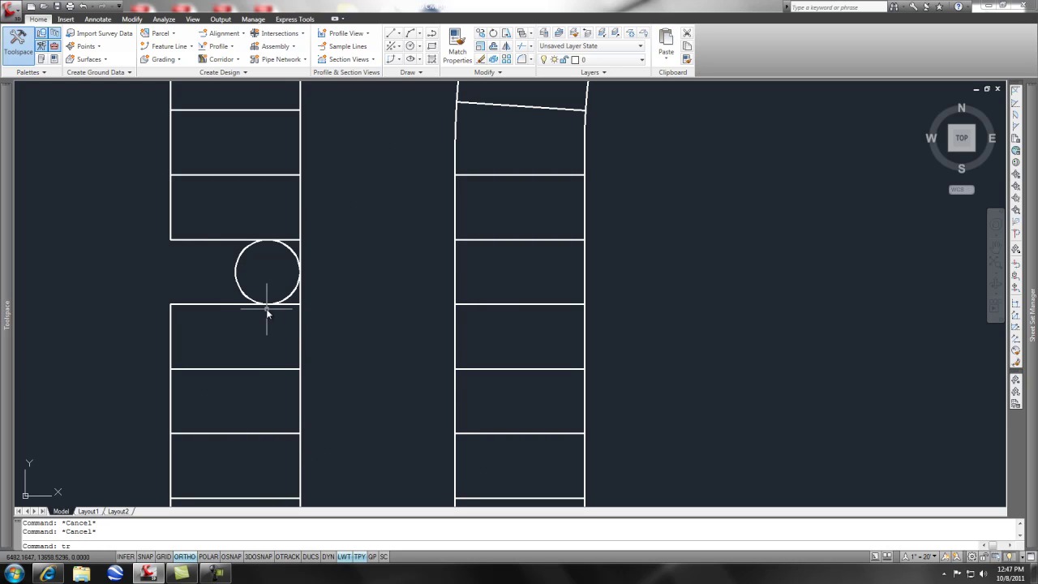
# Trim against the circle and two lines, cutting away the circle's inner half at the island end.
pyautogui.press('Return')
pyautogui.click(276, 318)
pyautogui.click(237, 235)
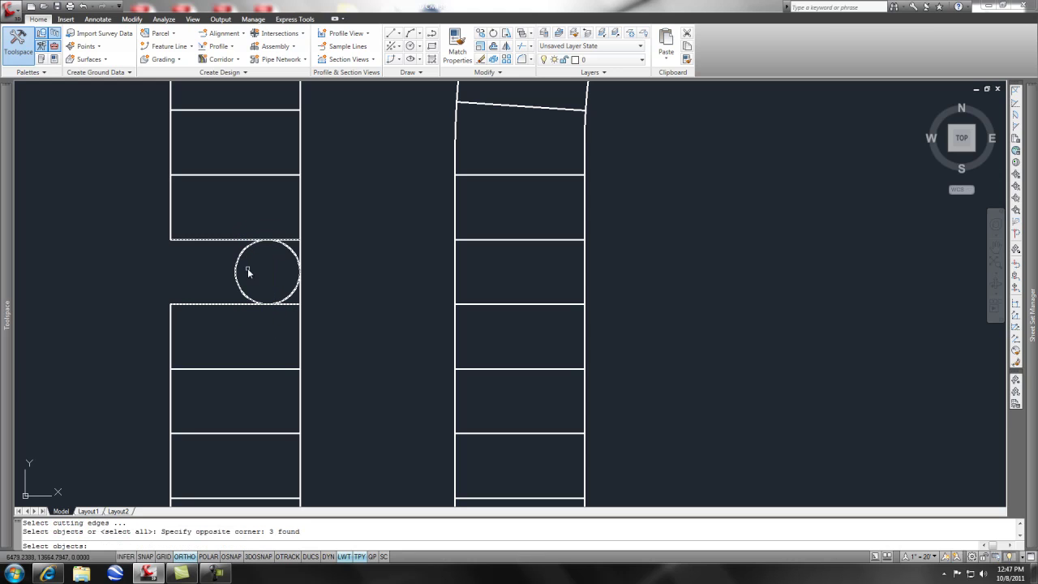
pyautogui.press('Return')
pyautogui.click(238, 267)
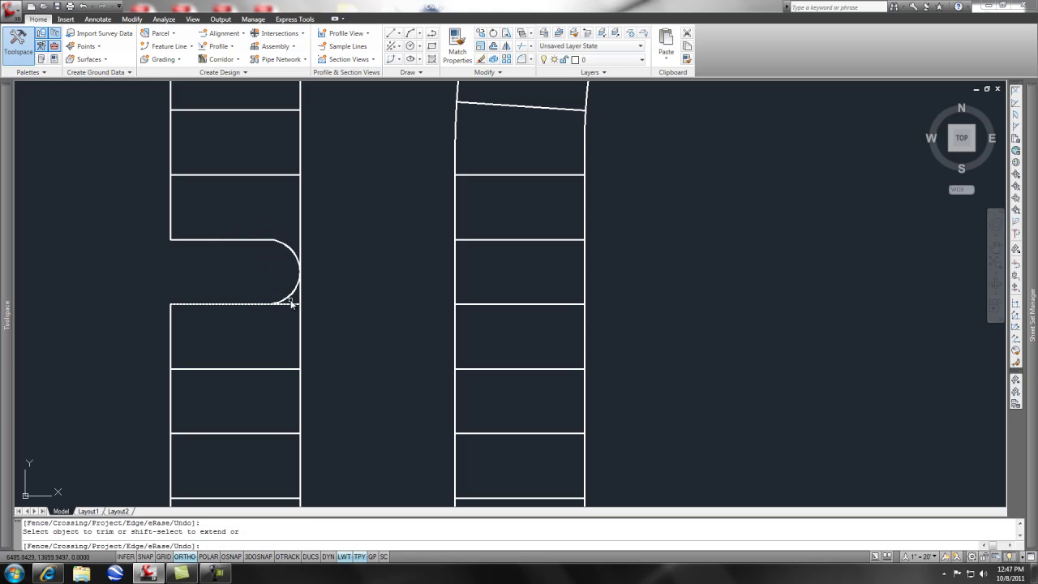
pyautogui.press('Return')
pyautogui.scroll(-2, 224, 299)
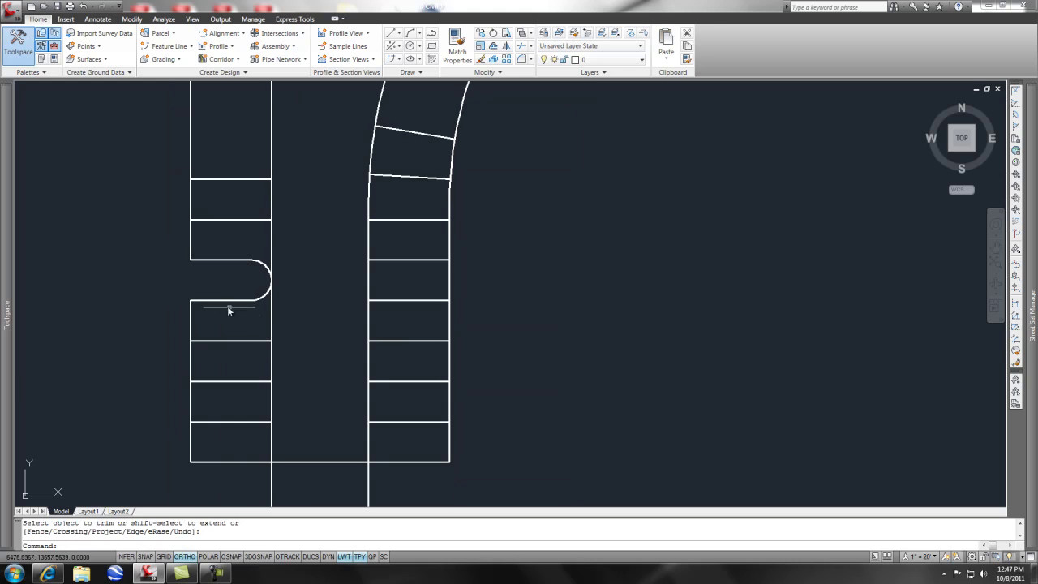
pyautogui.moveTo(270, 303)
pyautogui.mouseDown(button='middle')
pyautogui.moveTo(249, 298)
pyautogui.moveTo(204, 255)
pyautogui.moveTo(239, 190)
pyautogui.mouseUp(button='middle')
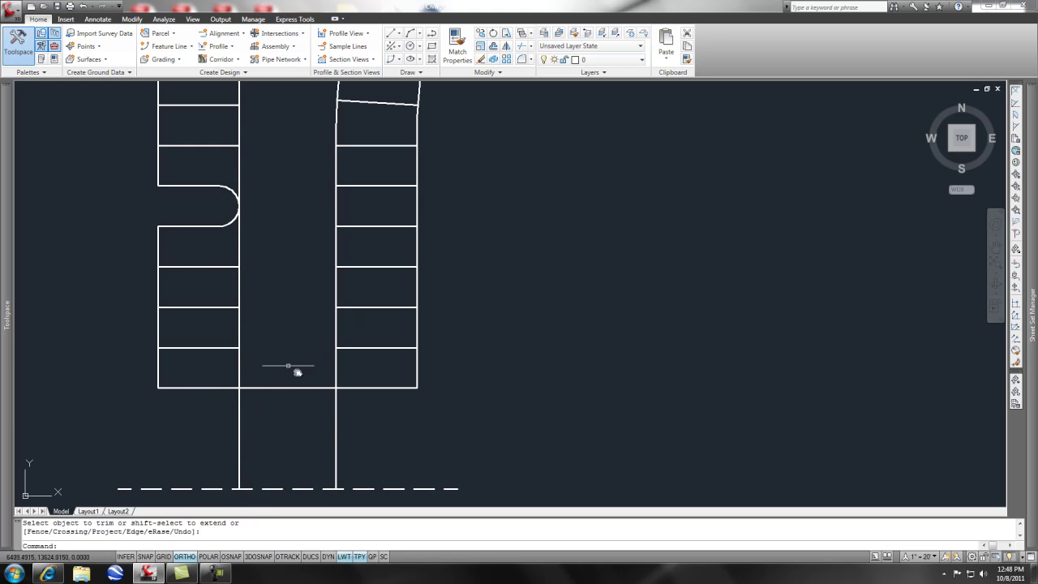
# Pan down to bring the drive entrance's edge lines and dashed lane line into view.
pyautogui.moveTo(262, 357); pyautogui.dragTo(267, 213, button='middle')
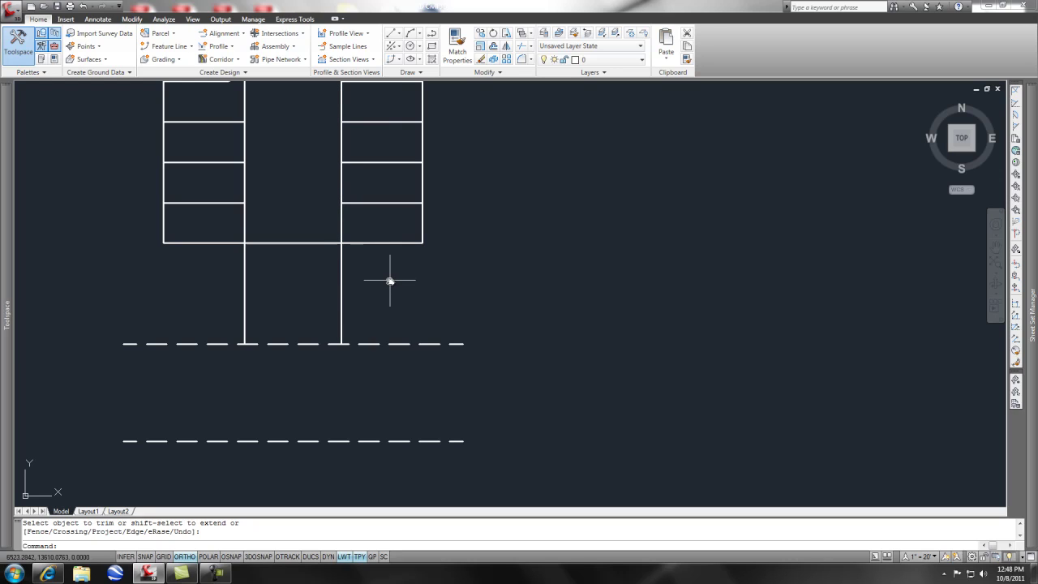
# Draw a radius-20 circle tangent to the right drive edge and the dashed road line.
pyautogui.press('Return')
pyautogui.write('c')
pyautogui.press('Return')
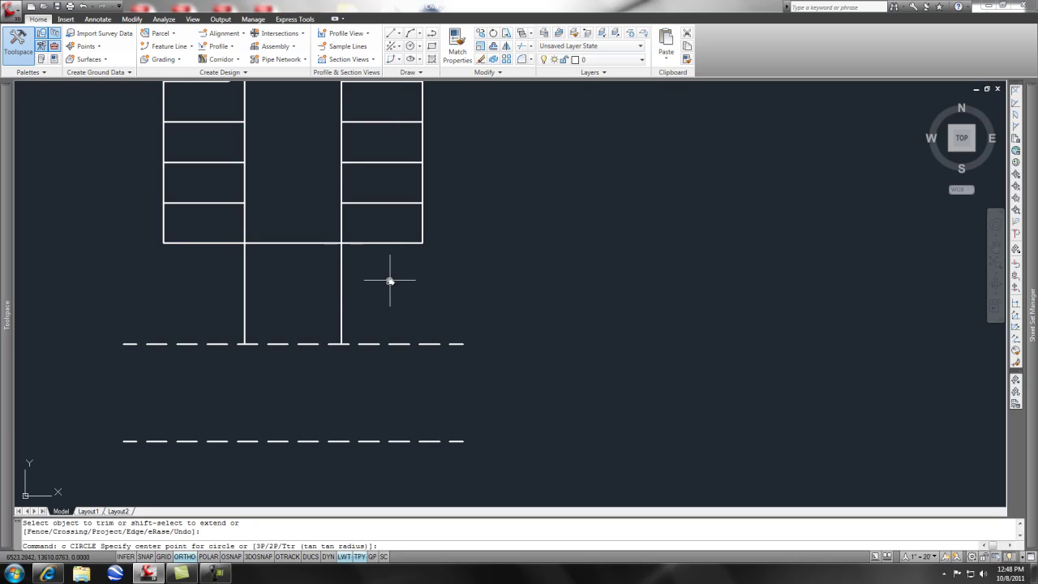
pyautogui.write('ttr')
pyautogui.press('Return')
pyautogui.click(341, 297)
pyautogui.click(394, 341)
pyautogui.write('20')
pyautogui.press('Return')
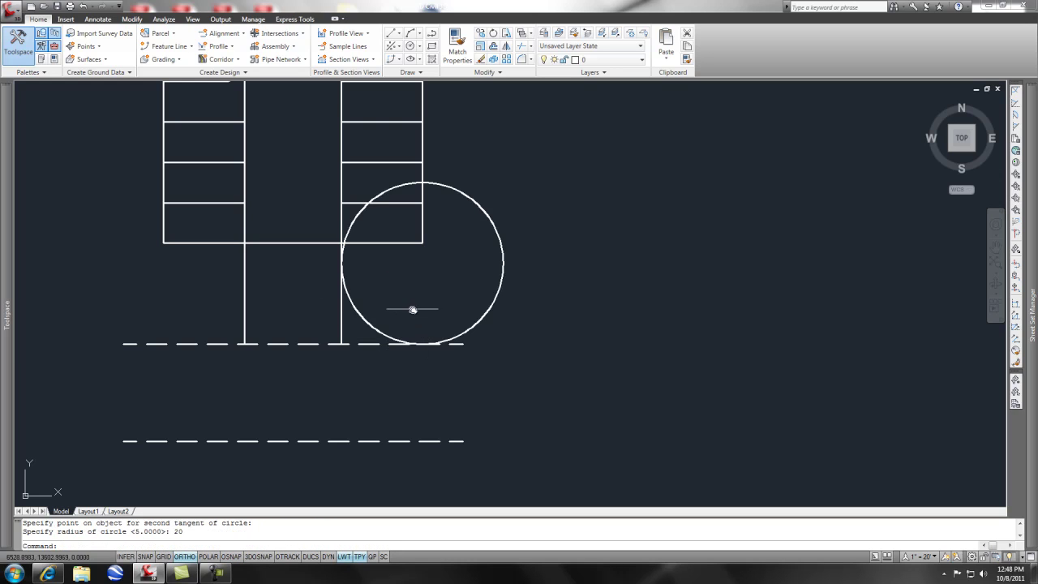
pyautogui.write('tr')
# Trim away the straight drive edge below the arc and the circle's excess.
pyautogui.press('Return')
pyautogui.click(418, 354)
pyautogui.click(344, 307)
pyautogui.press('Return')
pyautogui.click(342, 334)
pyautogui.click(444, 341)
pyautogui.press('Return')
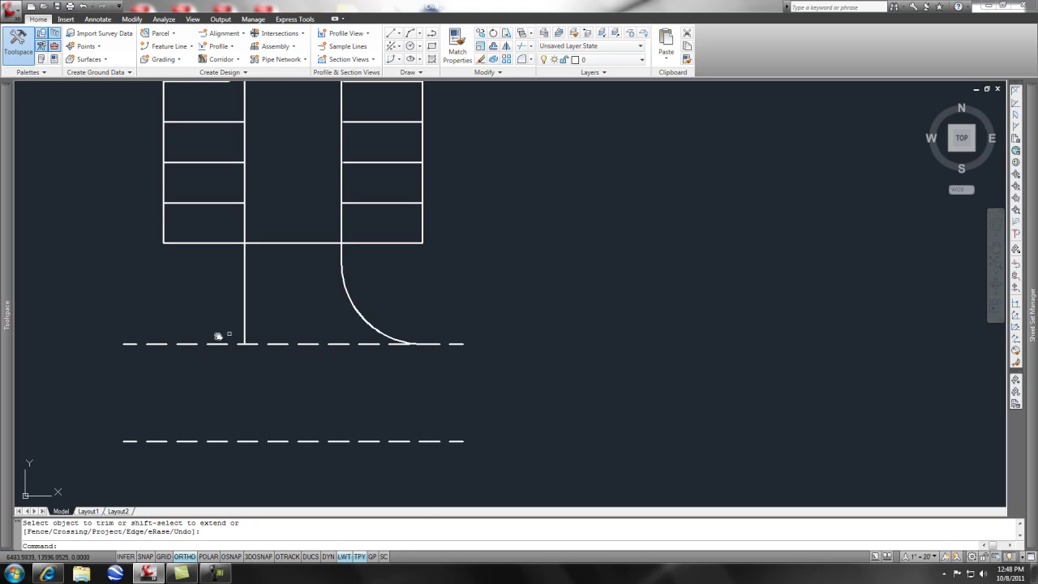
pyautogui.moveTo(6, 340)
# Draw a radius-5 circle tangent to the right stall row's bottom edge and the curb arc.
pyautogui.write('c')
pyautogui.press('Return')
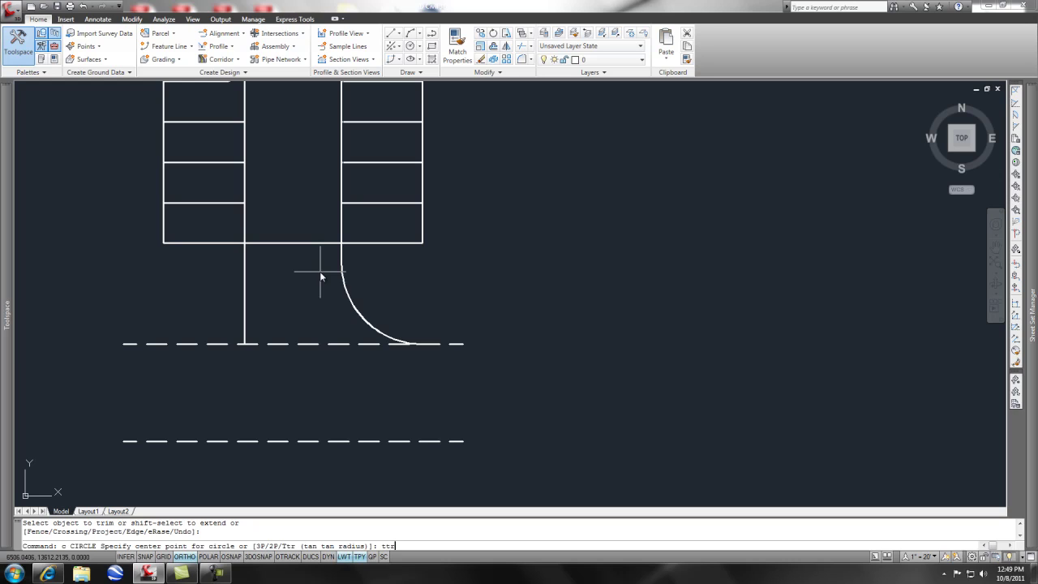
pyautogui.write('ttr')
pyautogui.press('Return')
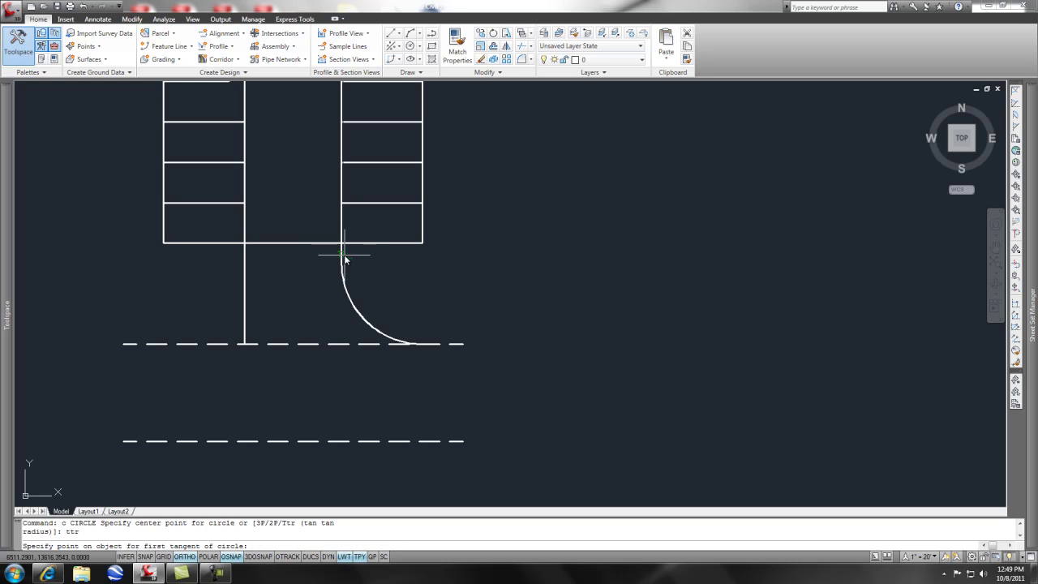
pyautogui.click(344, 258)
pyautogui.click(355, 251)
pyautogui.write('5')
pyautogui.press('Return')
pyautogui.press('Escape')
pyautogui.press('Escape')
# Trim the small circle's outer part and the leftover corner line to round the corner.
pyautogui.write('tr')
pyautogui.press('Return')
pyautogui.click(405, 279)
pyautogui.click(386, 285)
pyautogui.press('Return')
pyautogui.click(378, 255)
pyautogui.click(344, 245)
pyautogui.press('Return')
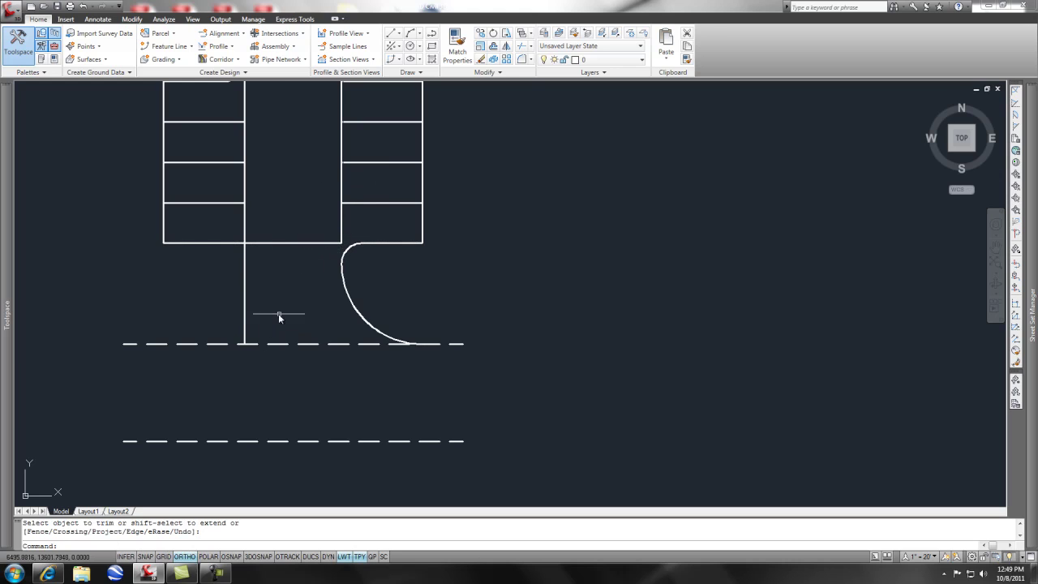
pyautogui.moveTo(281, 303)
pyautogui.mouseDown(button='middle')
pyautogui.moveTo(451, 298)
pyautogui.moveTo(413, 290)
pyautogui.moveTo(398, 320)
pyautogui.mouseUp(button='middle')
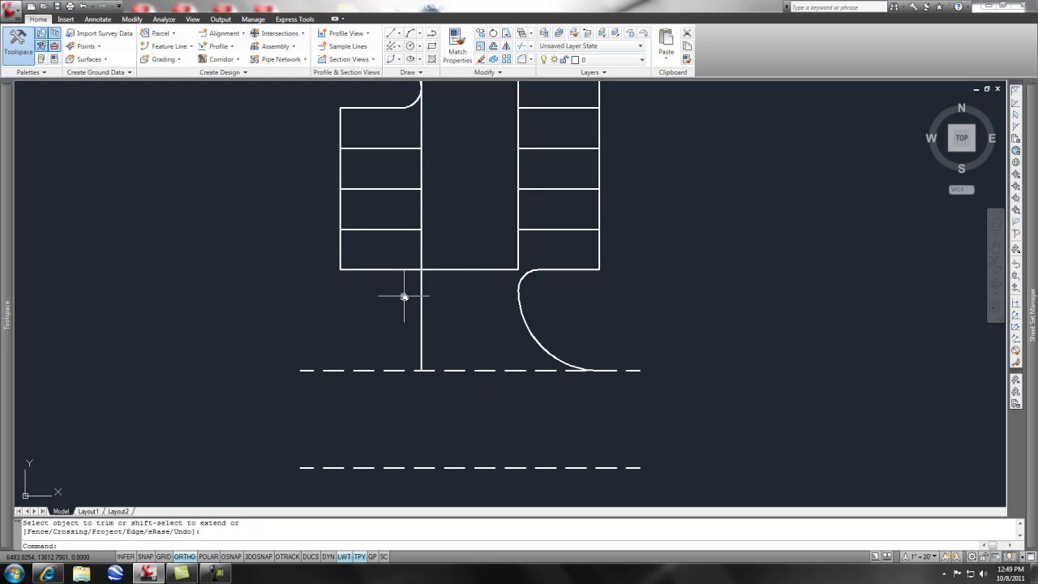
# Draw a radius-5 circle tangent to the left stall row's bottom edge and the left drive edge.
pyautogui.press('Return')
pyautogui.write('t')
pyautogui.press('Return')
pyautogui.click(401, 270)
pyautogui.click(419, 286)
pyautogui.write('5')
pyautogui.press('Return')
# Draw a radius-30 circle tangent to the left drive edge and the dashed road line.
pyautogui.write('c')
pyautogui.press('Return')
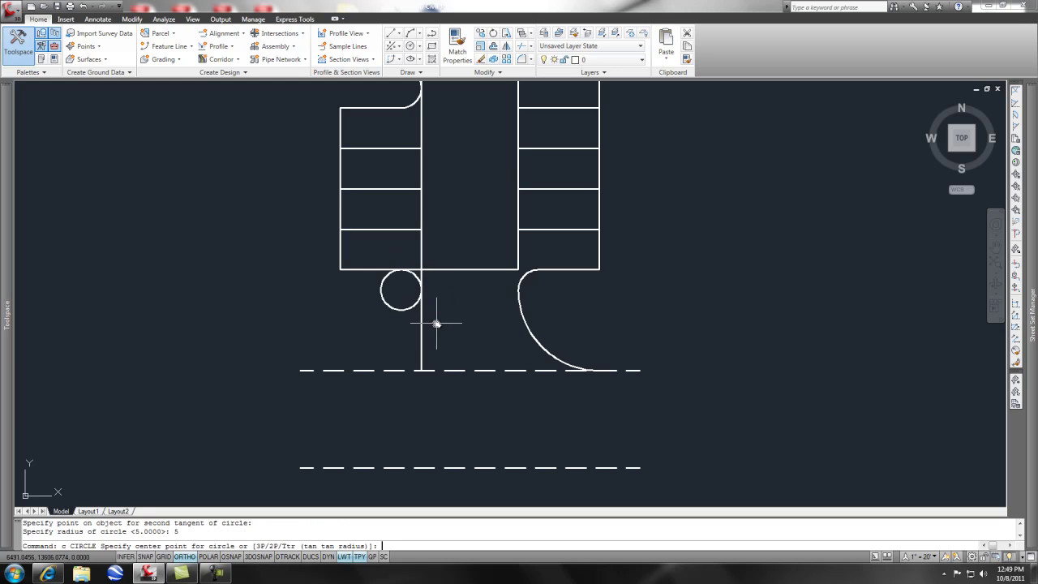
pyautogui.write('ttr')
pyautogui.press('Return')
pyautogui.click(419, 302)
pyautogui.press('F3')
pyautogui.click(306, 369)
pyautogui.press('F3')
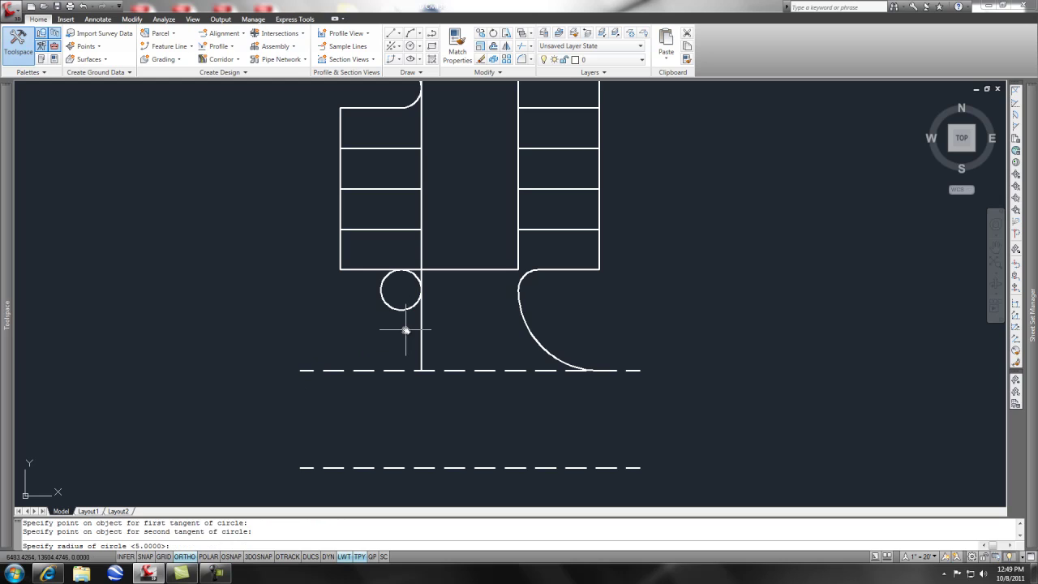
pyautogui.write('30')
pyautogui.press('Return')
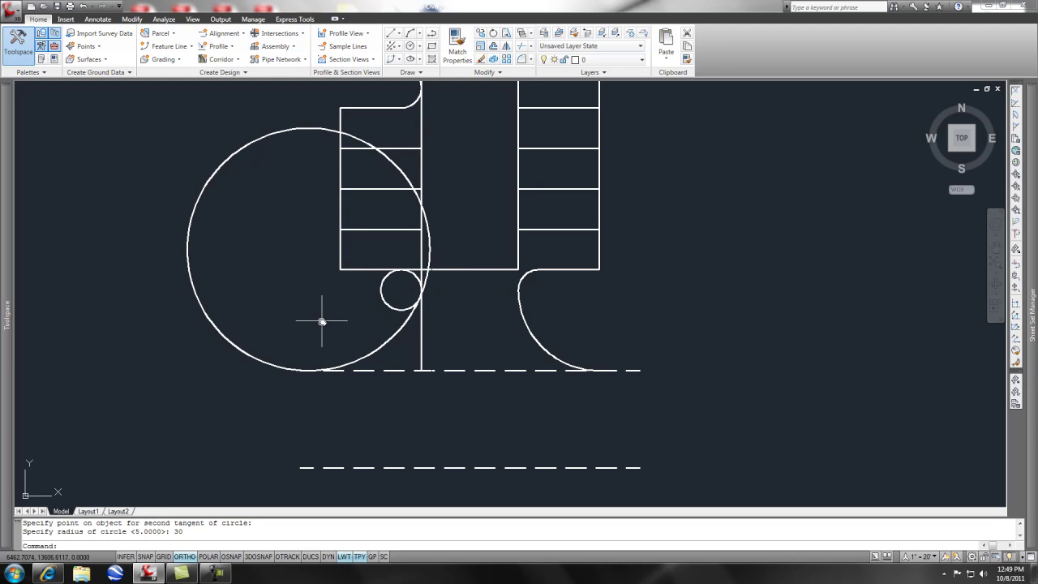
# Trim the large left circle against both circles, keeping the radius-30 curb return arc.
pyautogui.write('r')
pyautogui.press('Return')
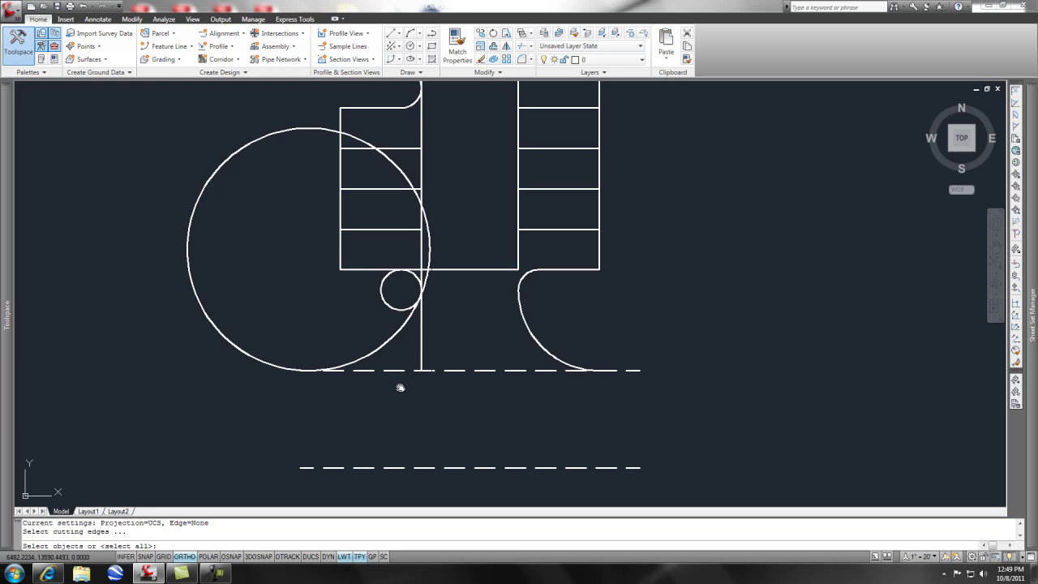
pyautogui.click(405, 344)
pyautogui.click(377, 297)
pyautogui.click(380, 361)
pyautogui.click(359, 390)
pyautogui.press('Return')
pyautogui.click(428, 279)
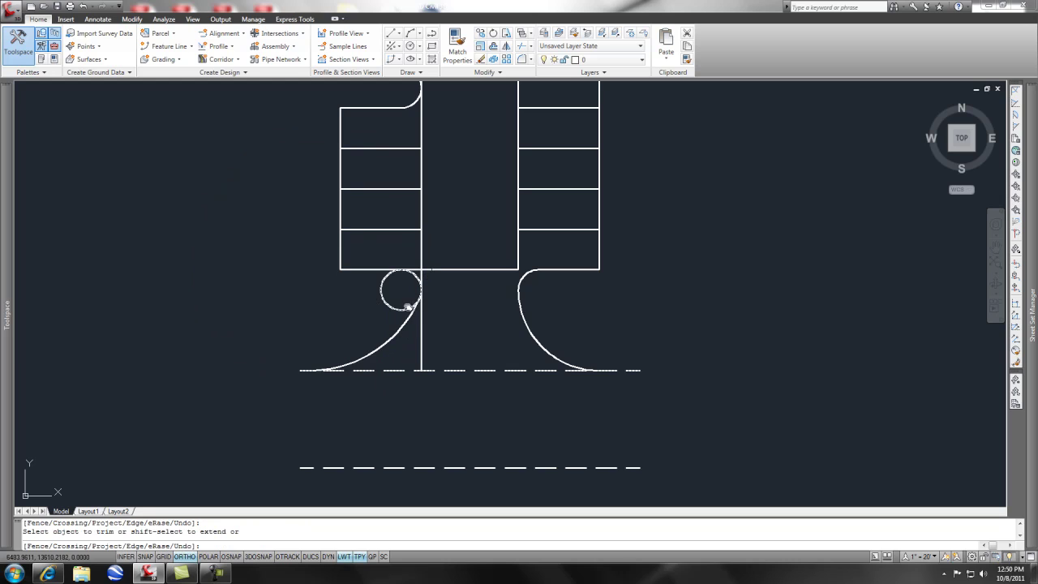
pyautogui.press('Return')
# Trim the small circle and the stall row's bottom line into a rounded radius-5 corner.
pyautogui.press('Return')
pyautogui.click(410, 324)
pyautogui.click(392, 262)
pyautogui.press('Return')
pyautogui.click(382, 290)
pyautogui.click(408, 270)
pyautogui.press('Escape')
pyautogui.press('Escape')
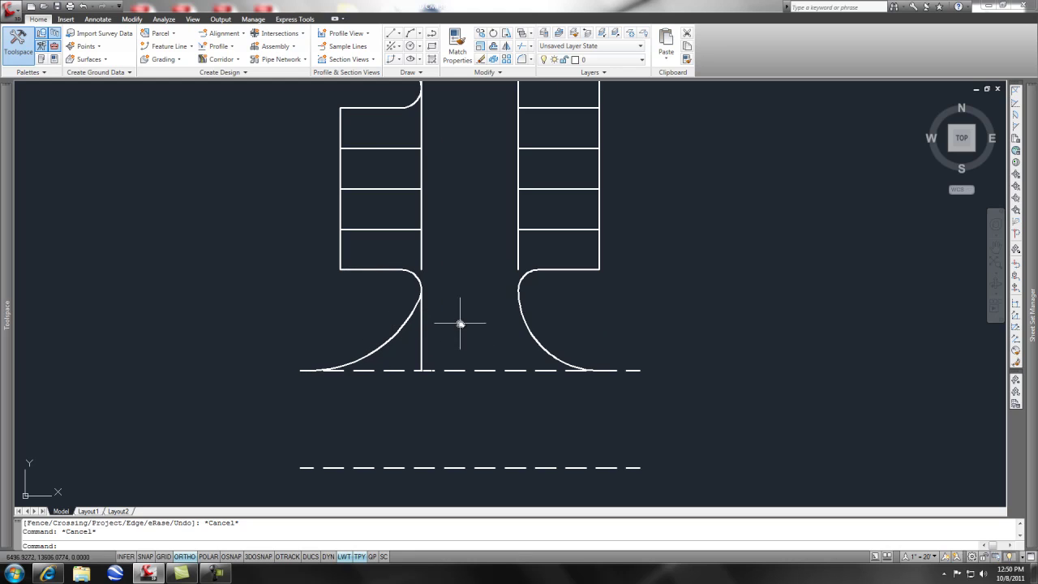
pyautogui.scroll(-2, 468, 343)
pyautogui.moveTo(459, 325); pyautogui.dragTo(410, 371, button='middle')
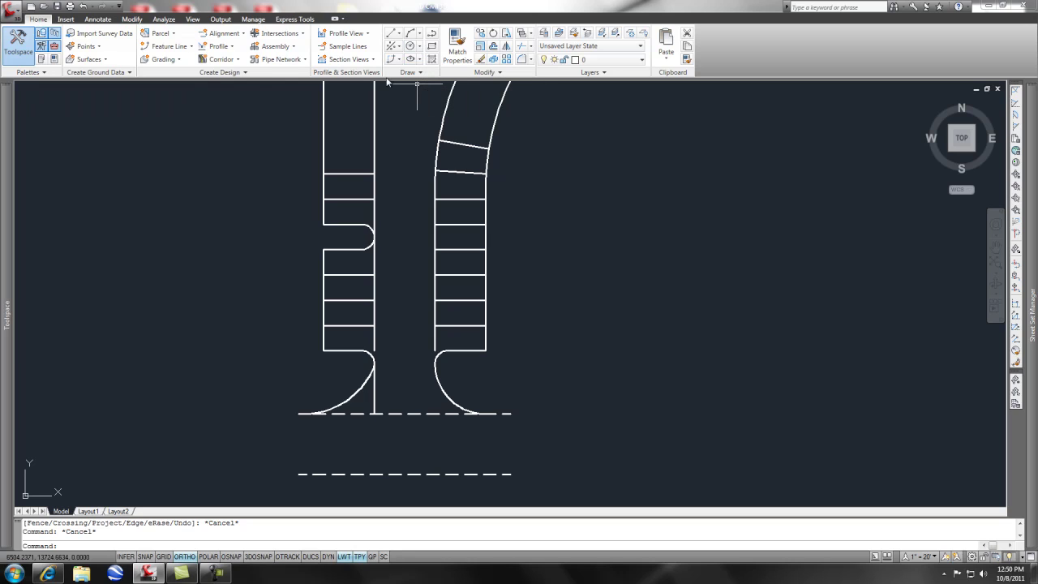
pyautogui.click(421, 48)
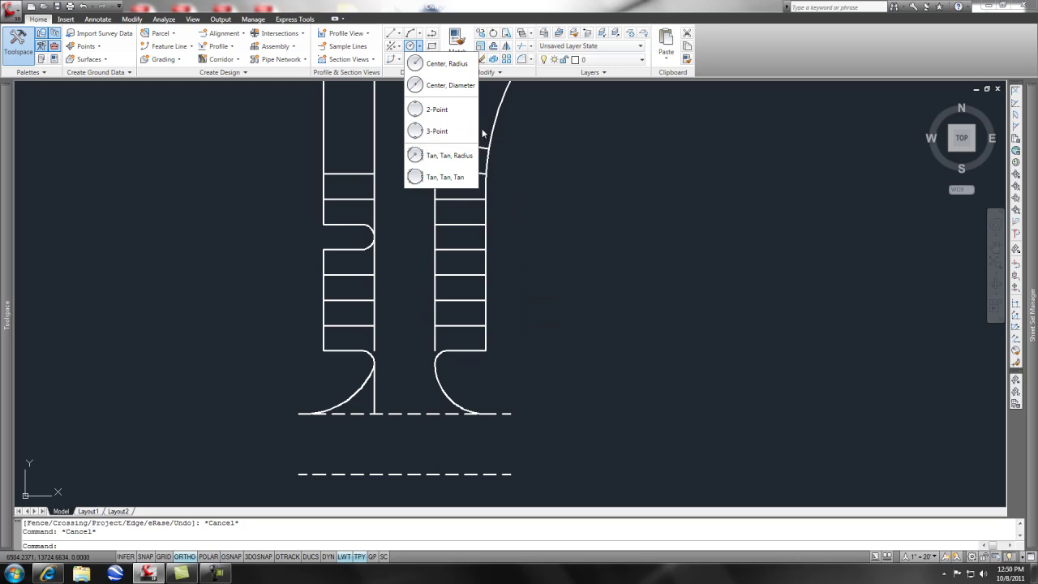
pyautogui.click(533, 184)
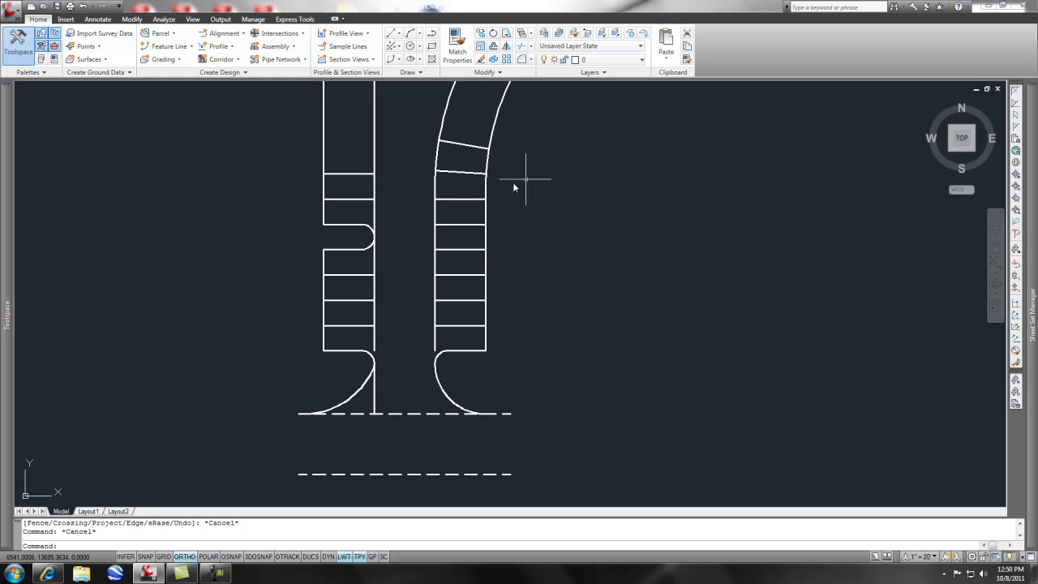